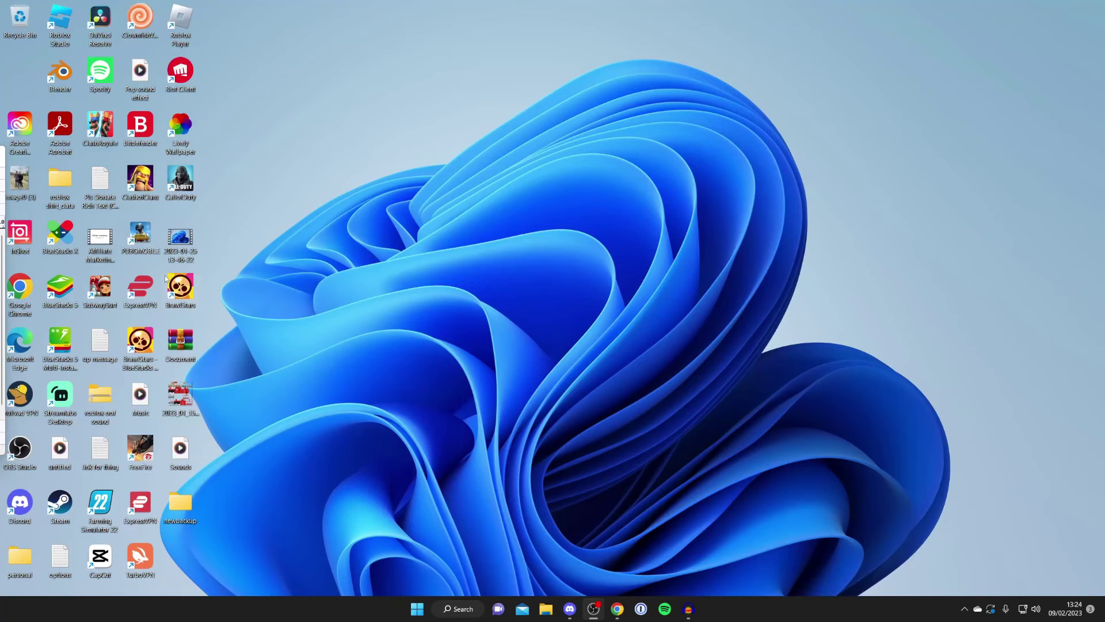
Search Google in Chrome for 'ea app' and open the EA app for Windows download page
{"action": "left_click", "coordinate": [617, 609]}
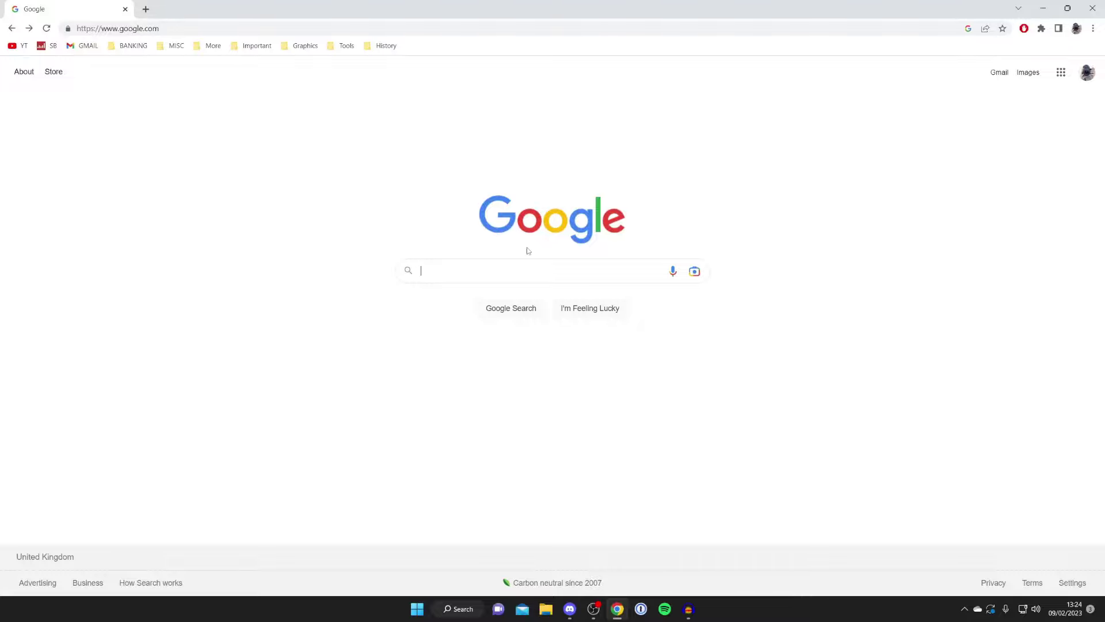
{"action": "type", "text": "ea app"}
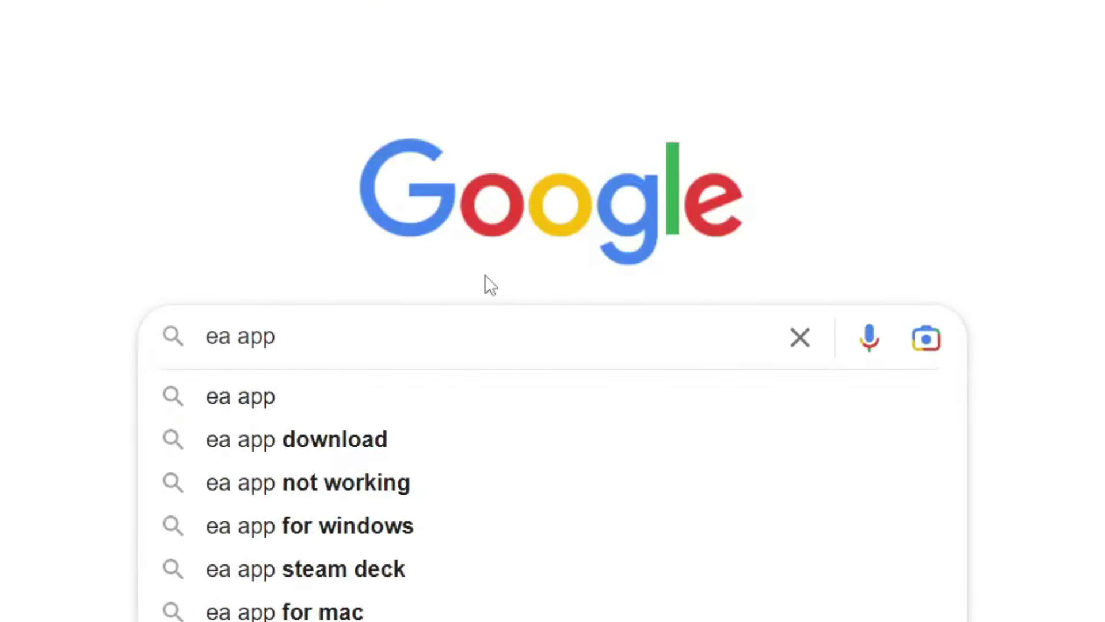
{"action": "left_click", "coordinate": [485, 275]}
{"action": "key", "text": "Return"}
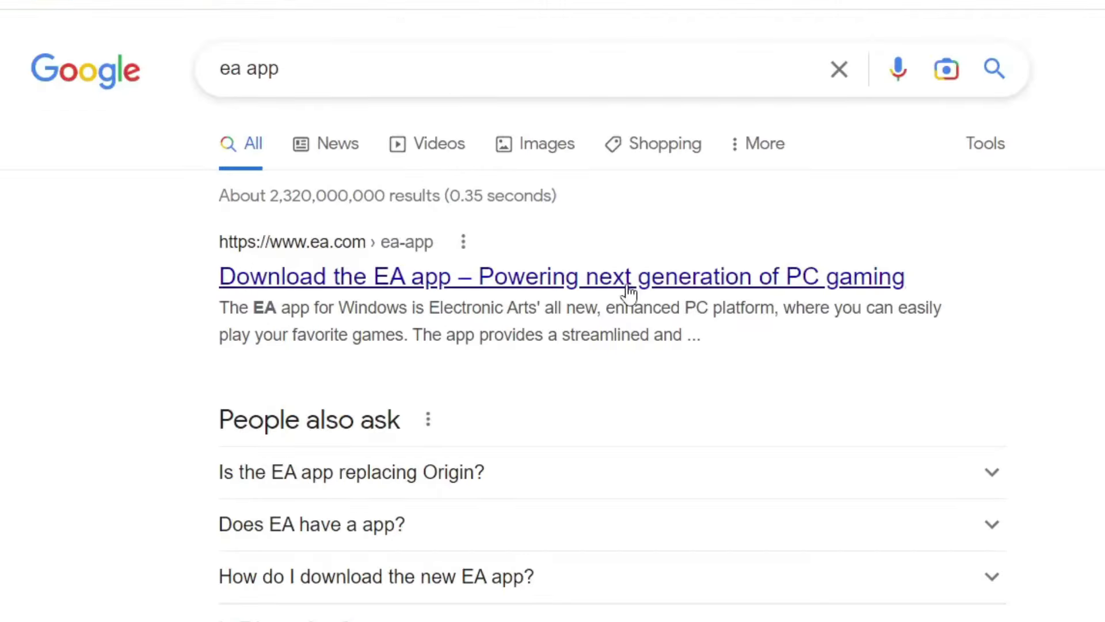
{"action": "left_click", "coordinate": [633, 292]}
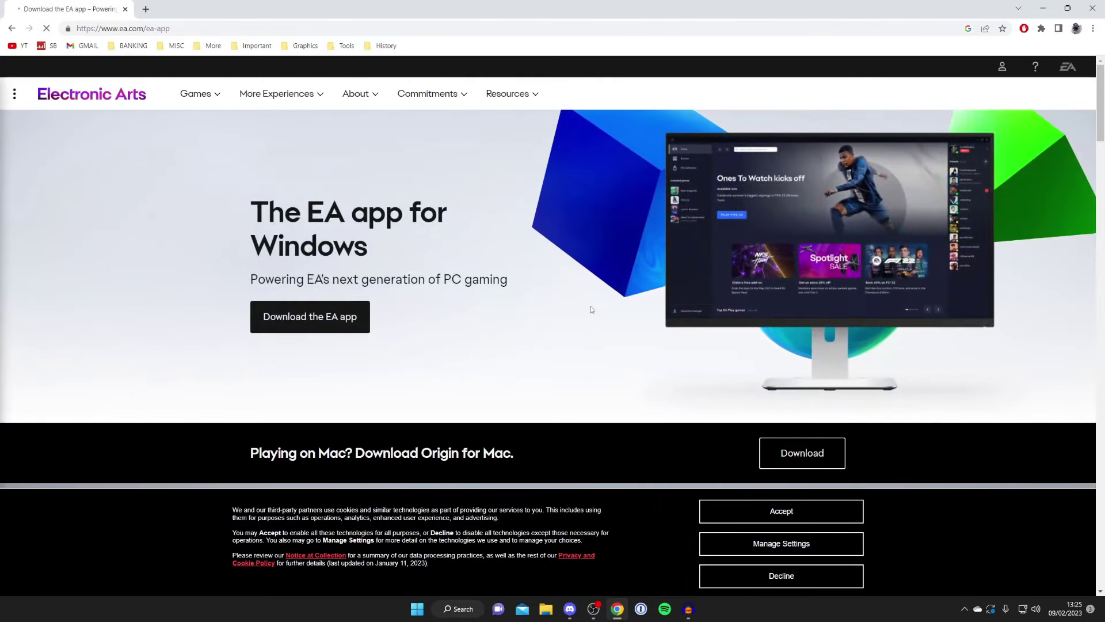
Download the EA app for Windows installer from the ea.com page
{"action": "left_click", "coordinate": [331, 315]}
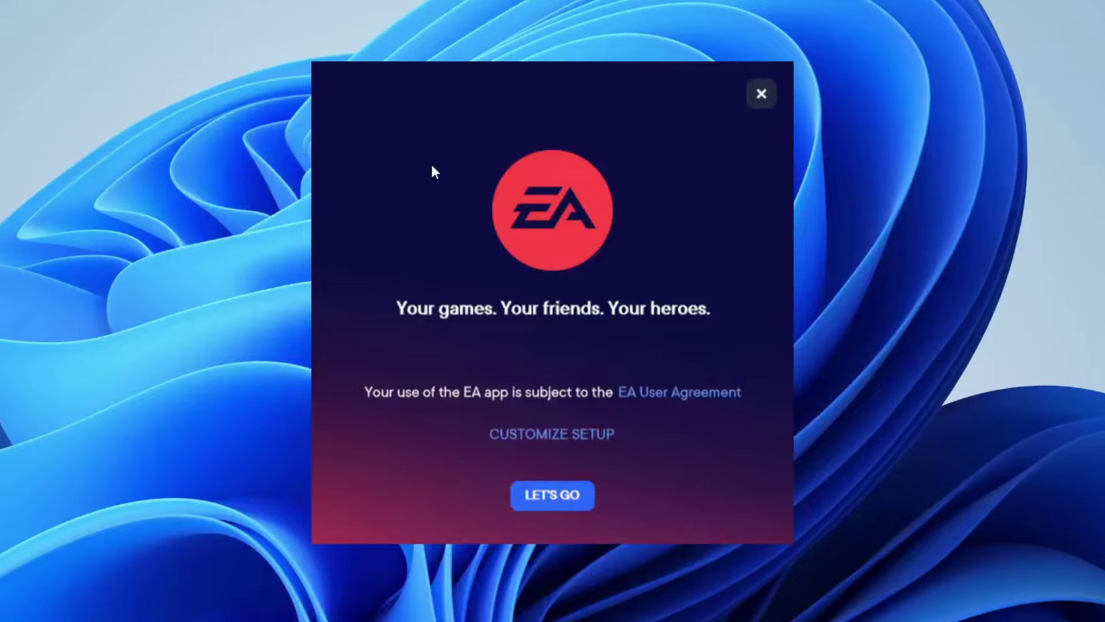
Install the EA app with the default setup through LET'S GO
{"action": "left_click", "coordinate": [563, 491]}
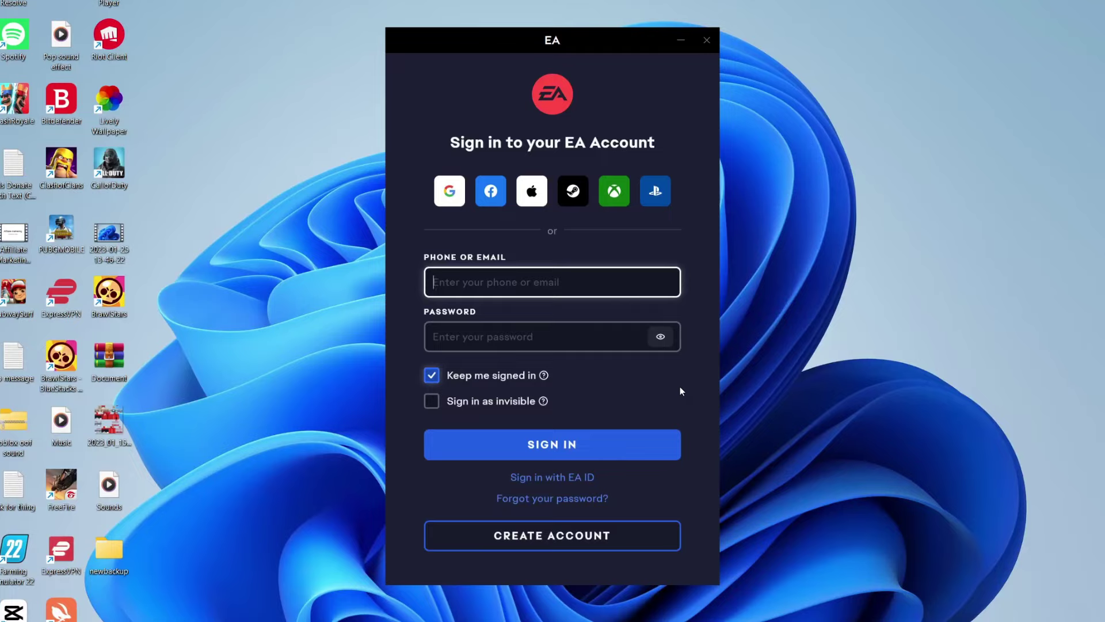
Leave the Create Account form and sign in to the EA account
{"action": "left_click", "coordinate": [603, 544]}
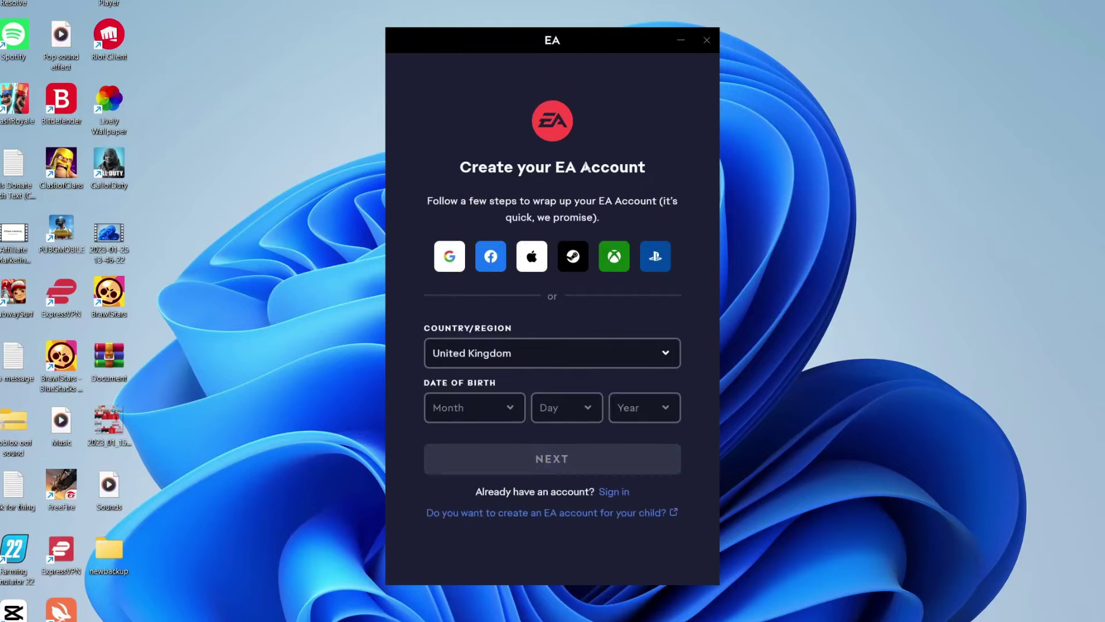
{"action": "left_click", "coordinate": [618, 493]}
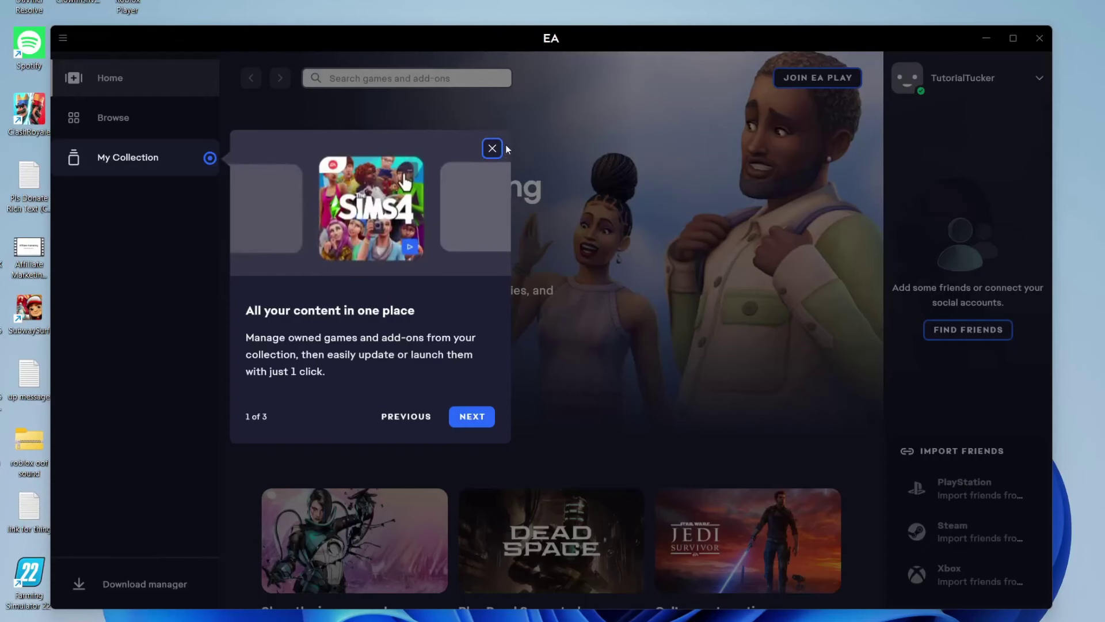
{"action": "left_click", "coordinate": [493, 147]}
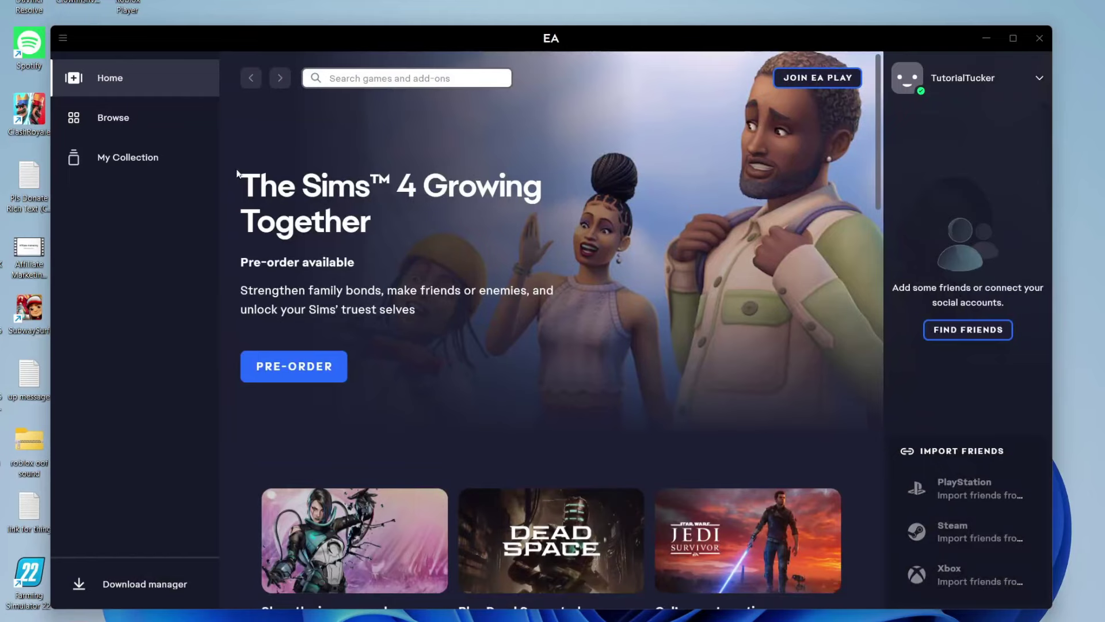
Search the Browse catalogue for 'fifa' and open the FIFA 23 game page
{"action": "left_click", "coordinate": [143, 122]}
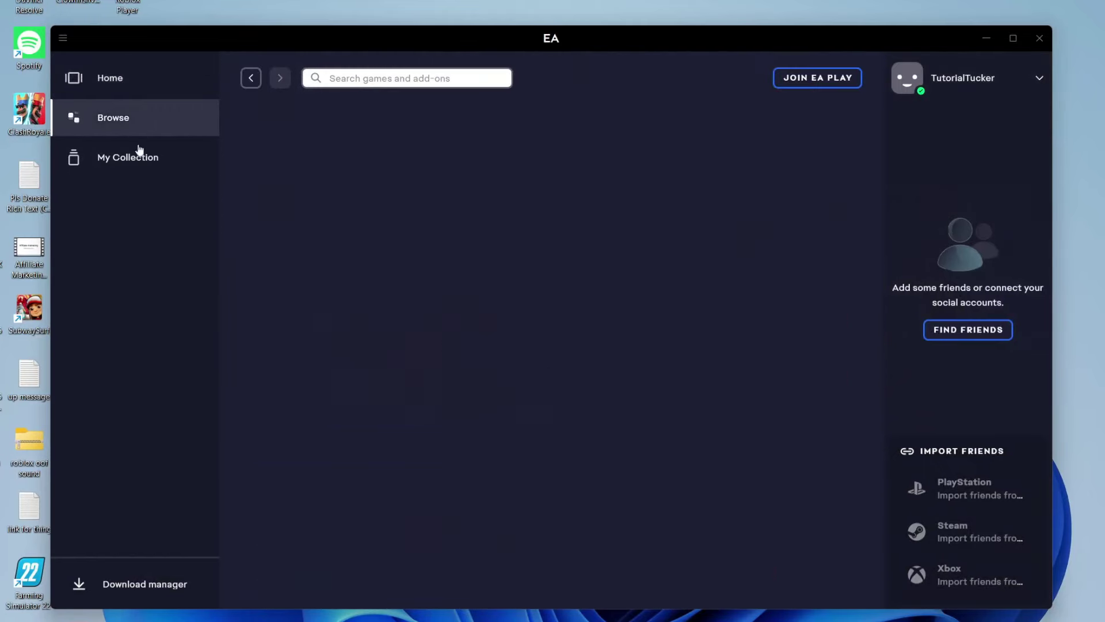
{"action": "left_click", "coordinate": [401, 78]}
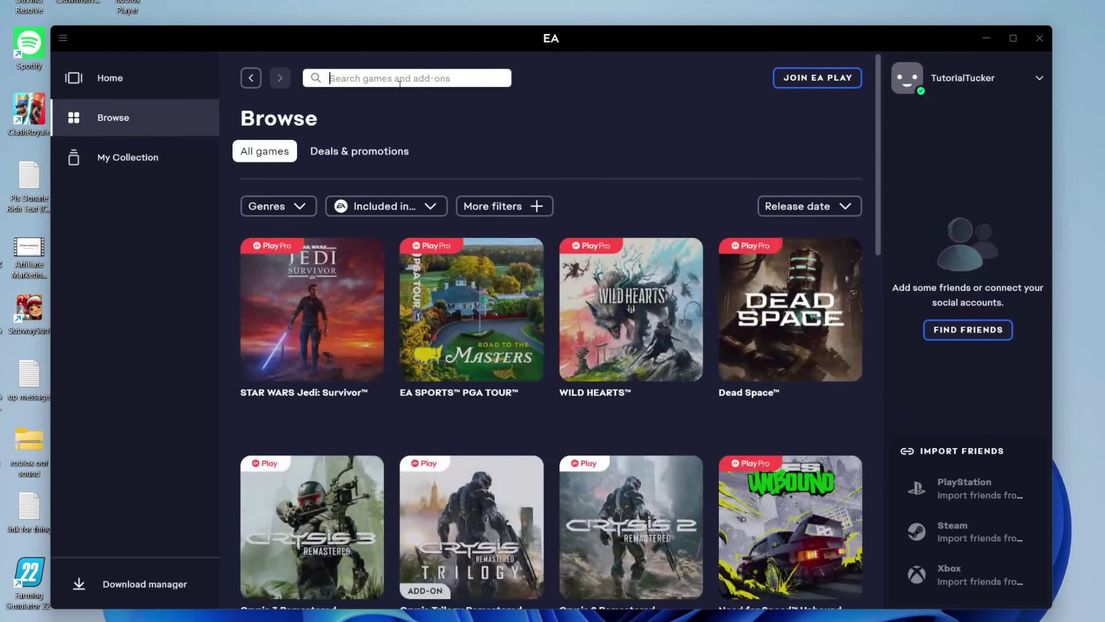
{"action": "type", "text": "fifa"}
{"action": "key", "text": "Return"}
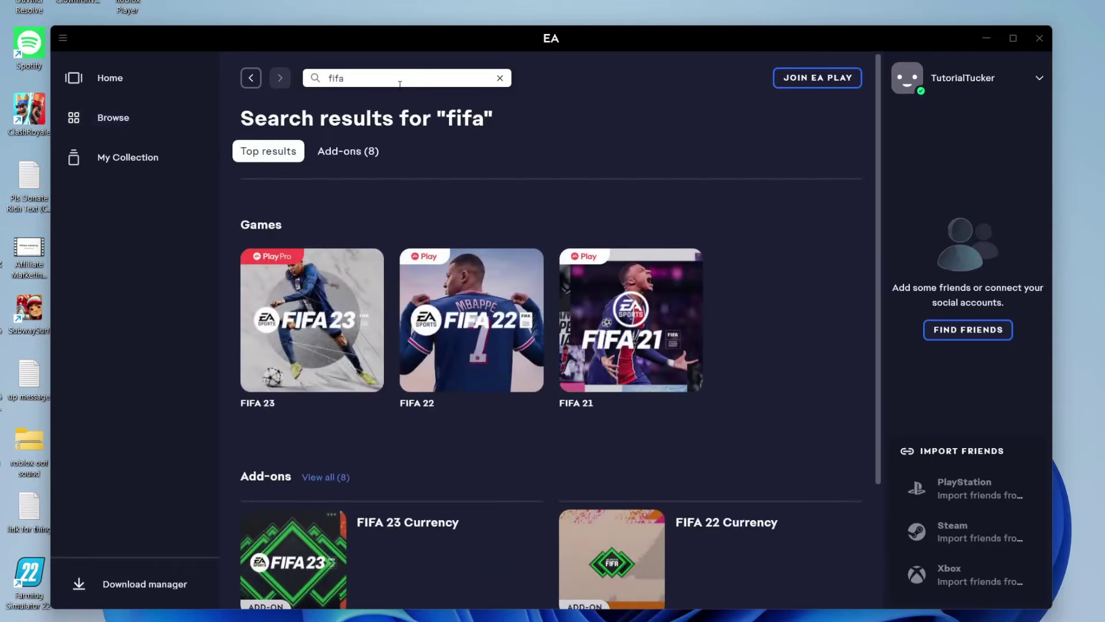
{"action": "left_click", "coordinate": [317, 295]}
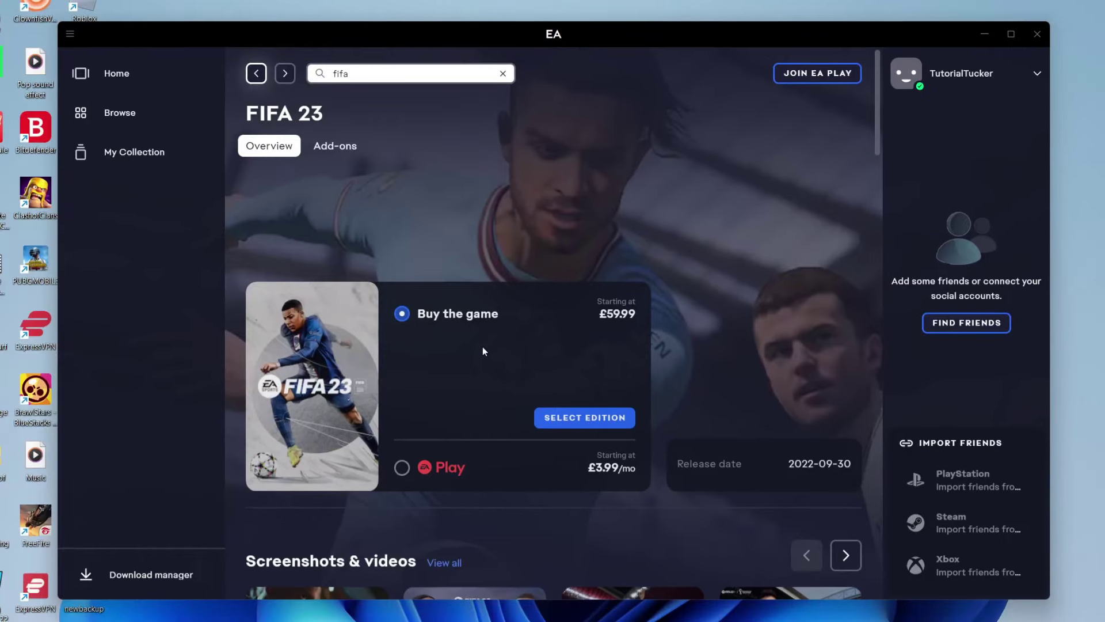
Show the FIFA 23 Standard and Ultimate edition options
{"action": "left_click", "coordinate": [596, 423]}
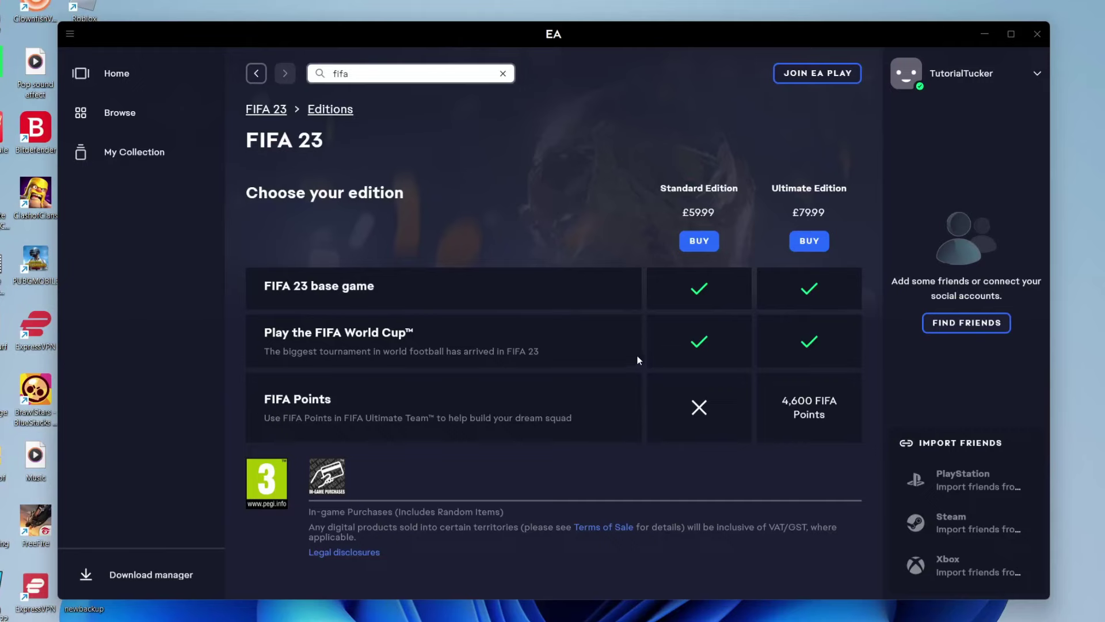
{"action": "left_click", "coordinate": [699, 240]}
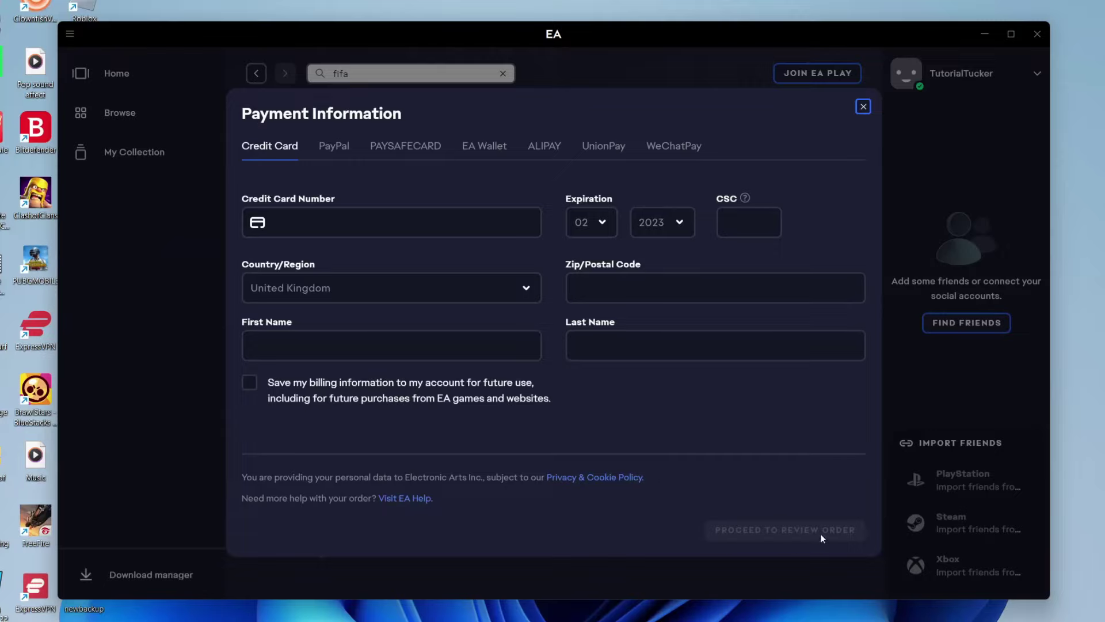
{"action": "left_click", "coordinate": [864, 107]}
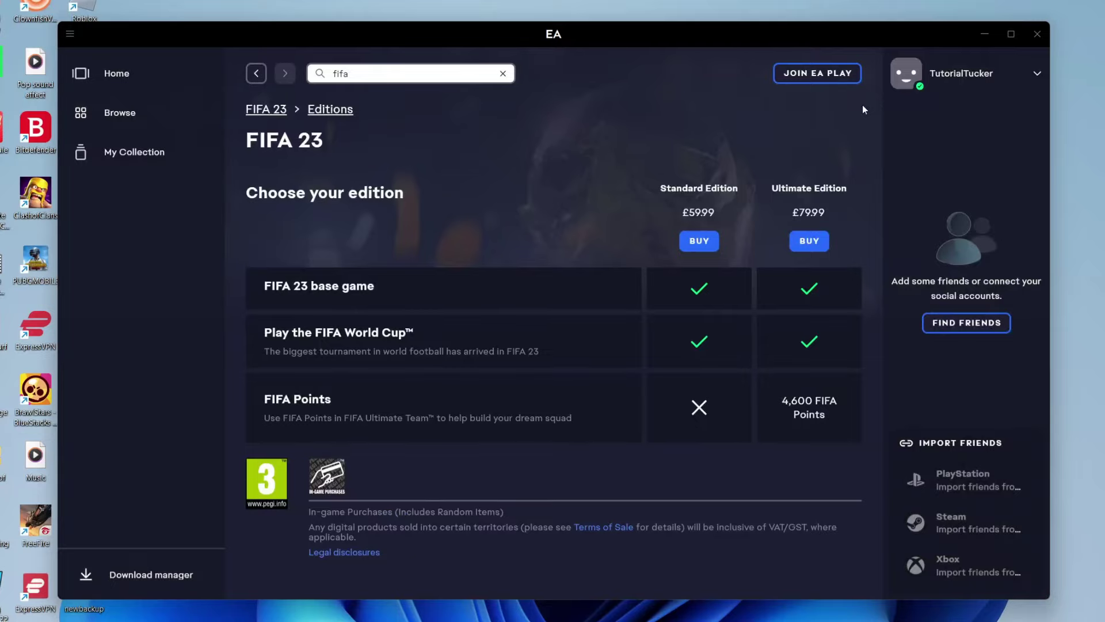
View My Collection listing Apex Legends and The Sims 4
{"action": "left_click", "coordinate": [95, 153]}
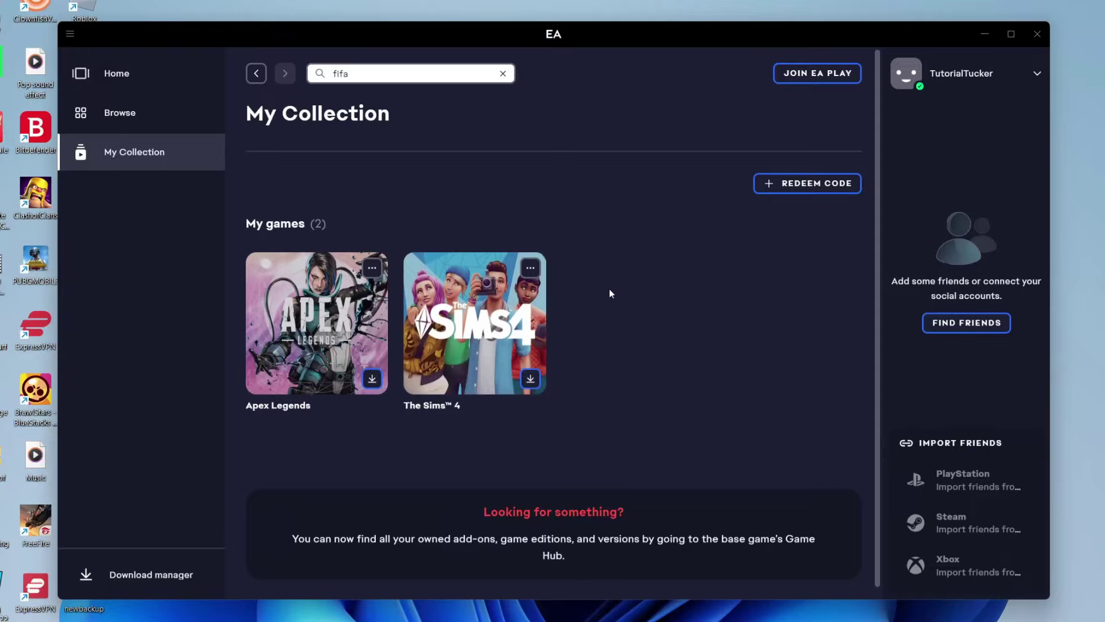
{"action": "left_click", "coordinate": [155, 576]}
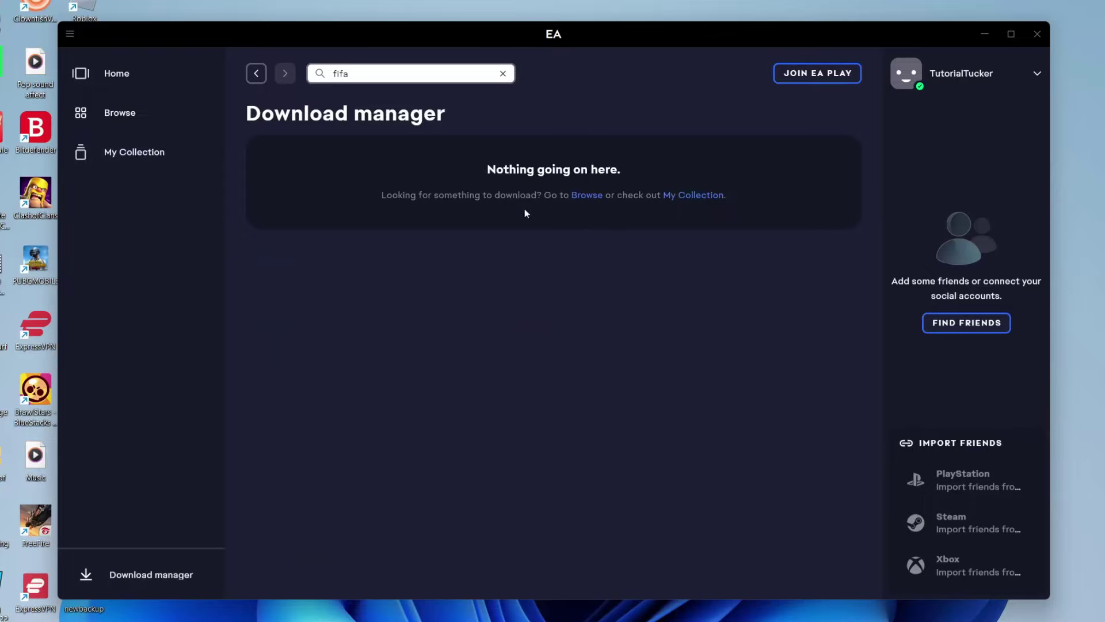
{"action": "left_click", "coordinate": [694, 195]}
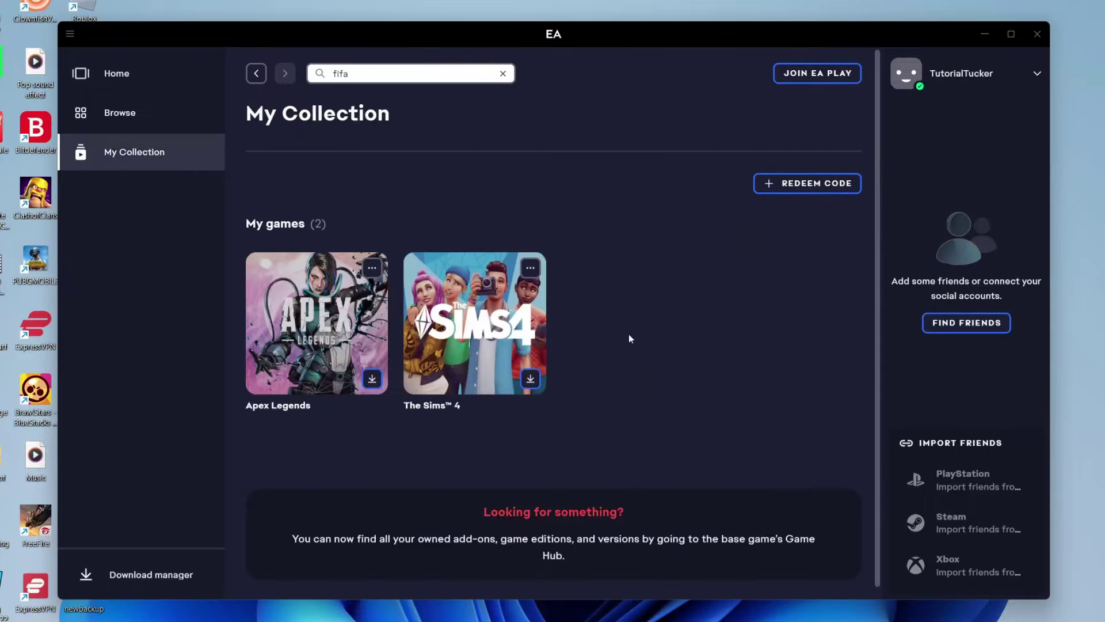